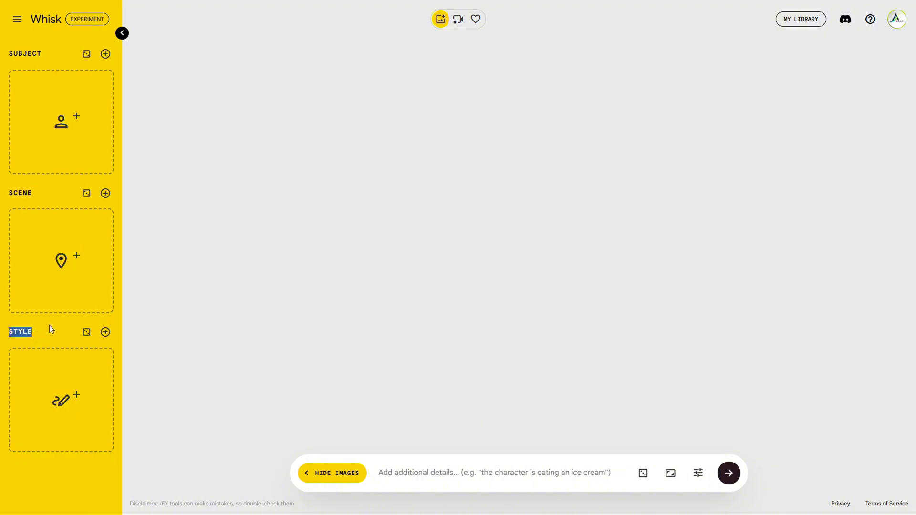
# - Add one extra empty image slot to each of the Subject, Scene and Style sections
pyautogui.click(106, 54)
pyautogui.scroll(-1, 106, 205)
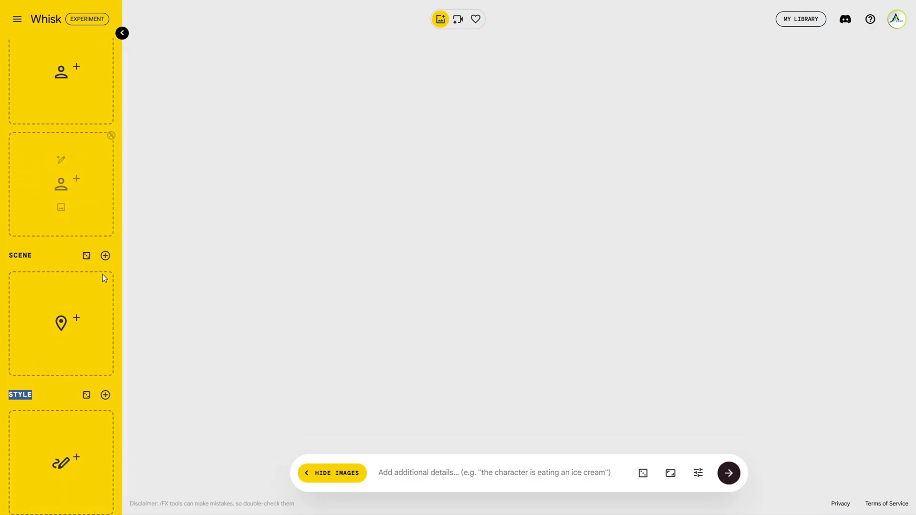
pyautogui.click(106, 248)
pyautogui.scroll(-1, 96, 334)
pyautogui.click(105, 387)
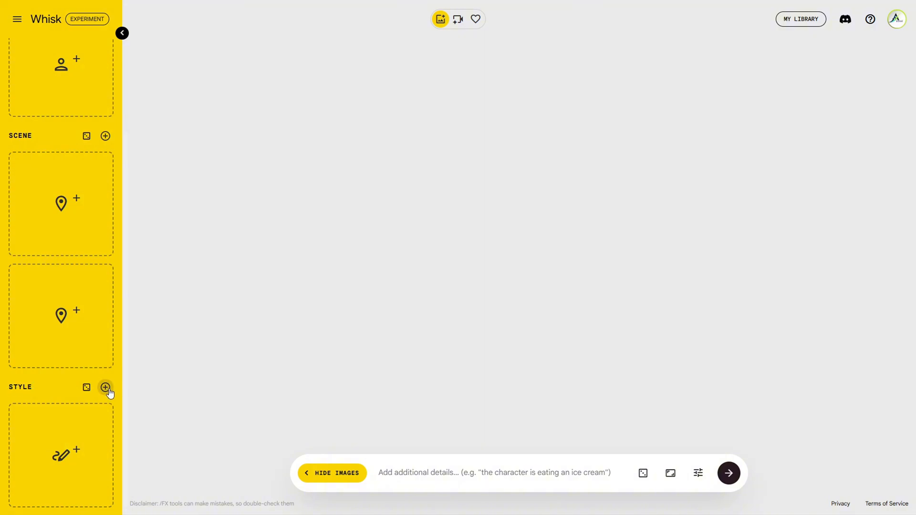
pyautogui.scroll(-3, 109, 388)
pyautogui.scroll(4, 106, 367)
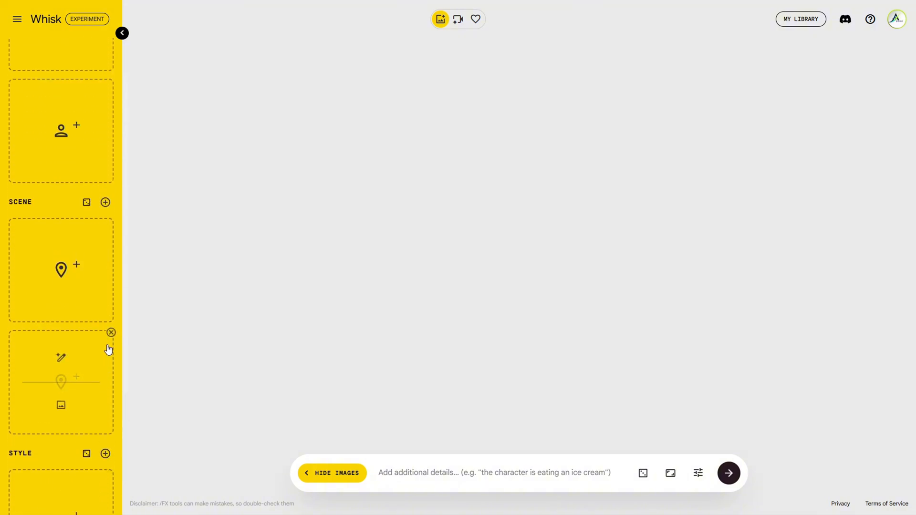
pyautogui.scroll(2, 108, 334)
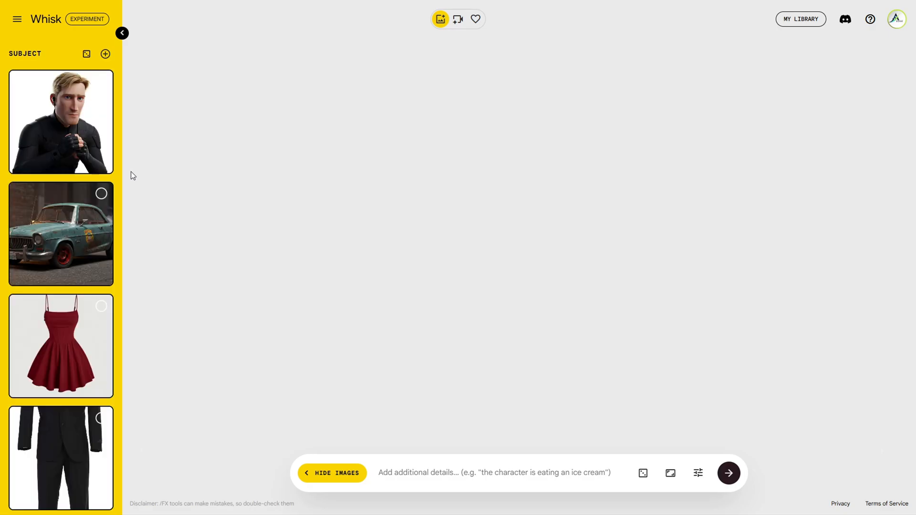
# - Select the blond man in black as the subject and generate images with the prompt "Full Body Shot"
pyautogui.scroll(-8, 116, 192)
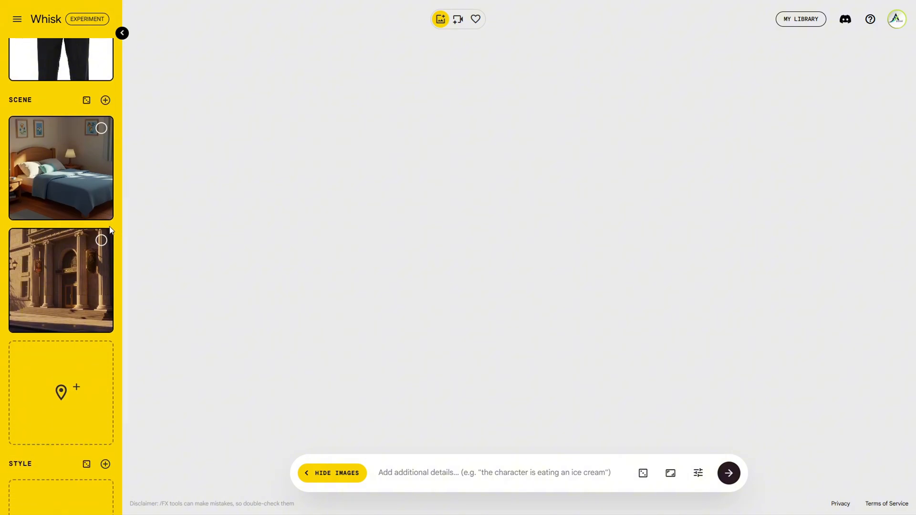
pyautogui.scroll(8, 112, 218)
pyautogui.scroll(1, 112, 216)
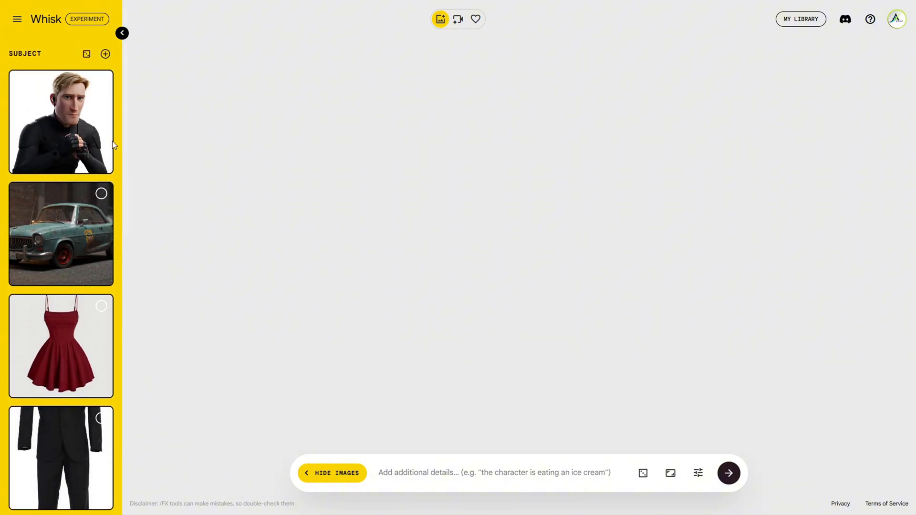
pyautogui.click(101, 82)
pyautogui.click(413, 470)
pyautogui.write('Full Body Shot')
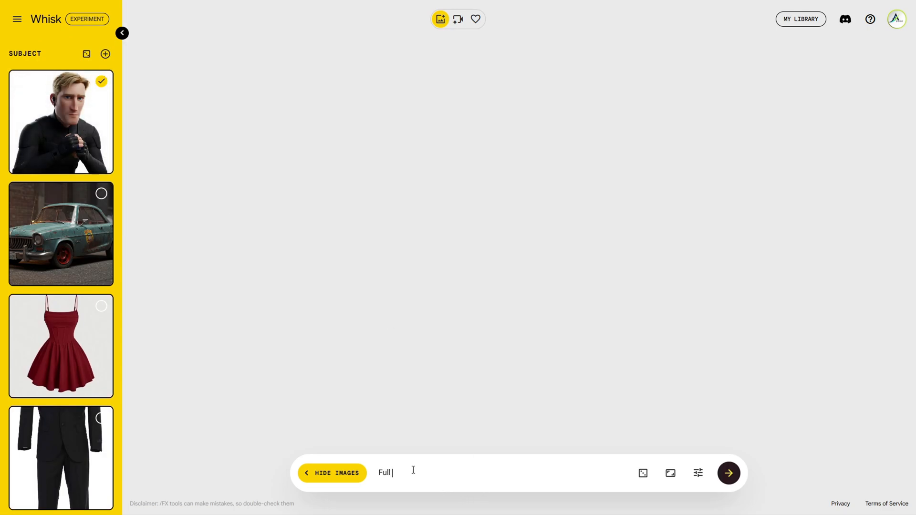
pyautogui.click(729, 472)
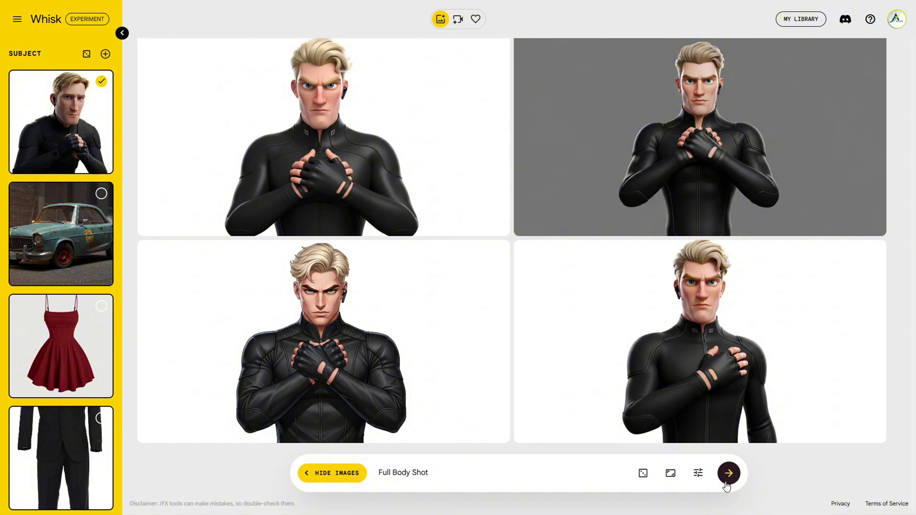
# - Enable Precise Reference in the generation settings and generate the "Full Body Shot" images again
pyautogui.click(697, 474)
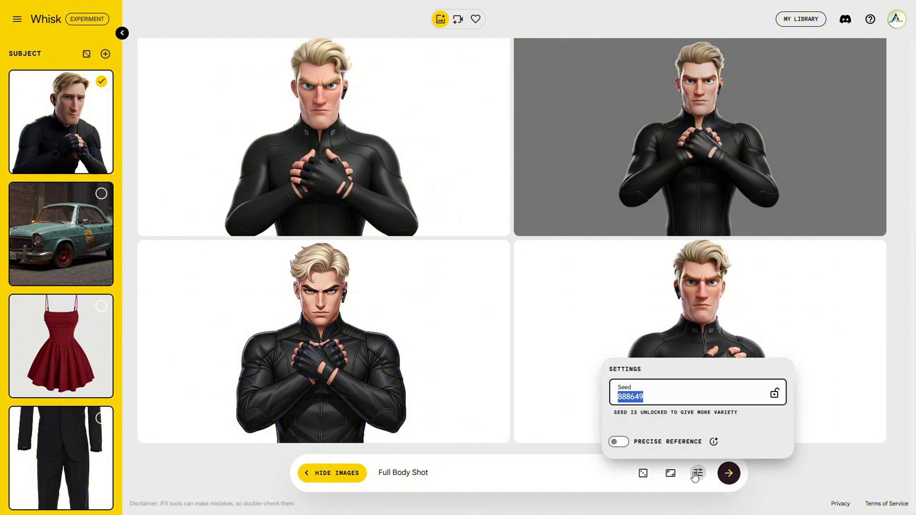
pyautogui.click(619, 444)
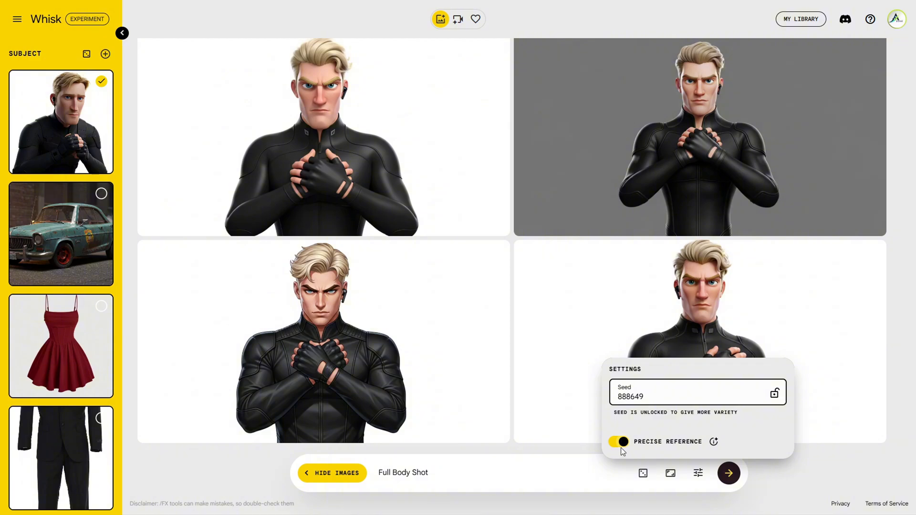
pyautogui.click(623, 482)
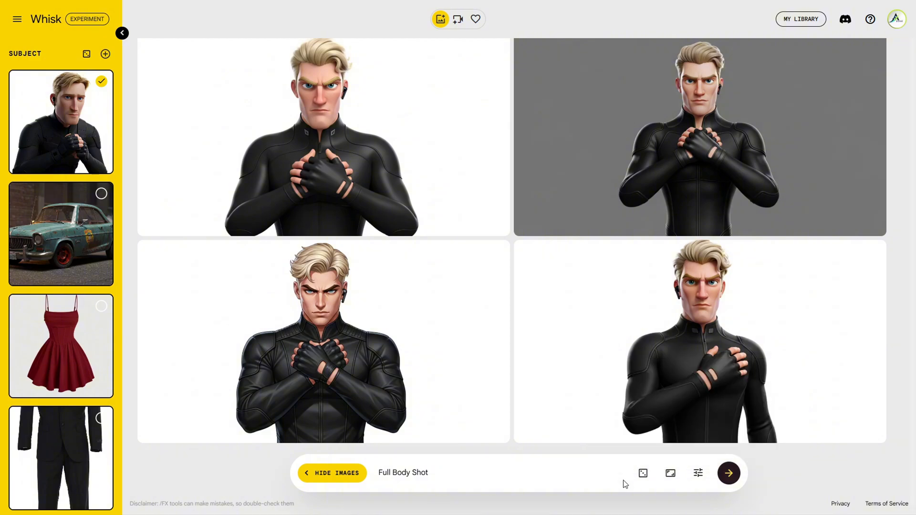
pyautogui.click(726, 474)
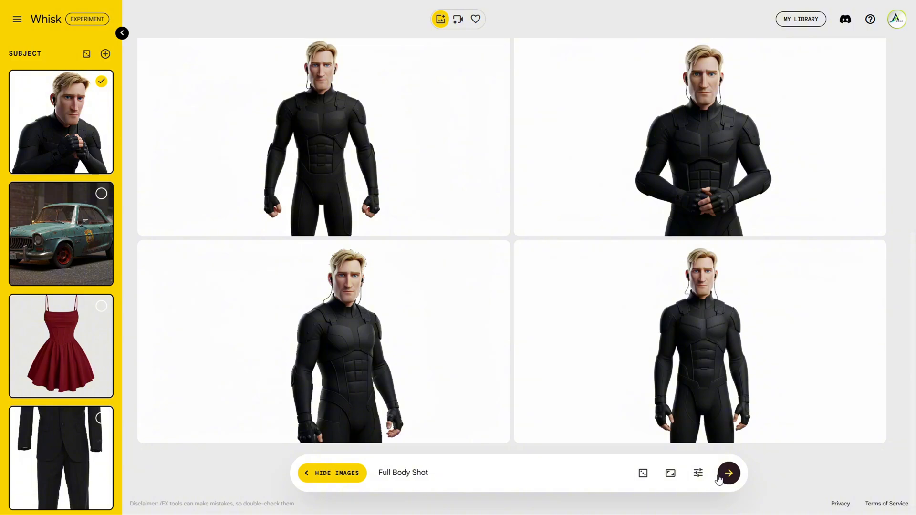
# - Add the old teal car to the selected subjects and generate images with the prompt "The Man Is driving his car"
pyautogui.click(68, 211)
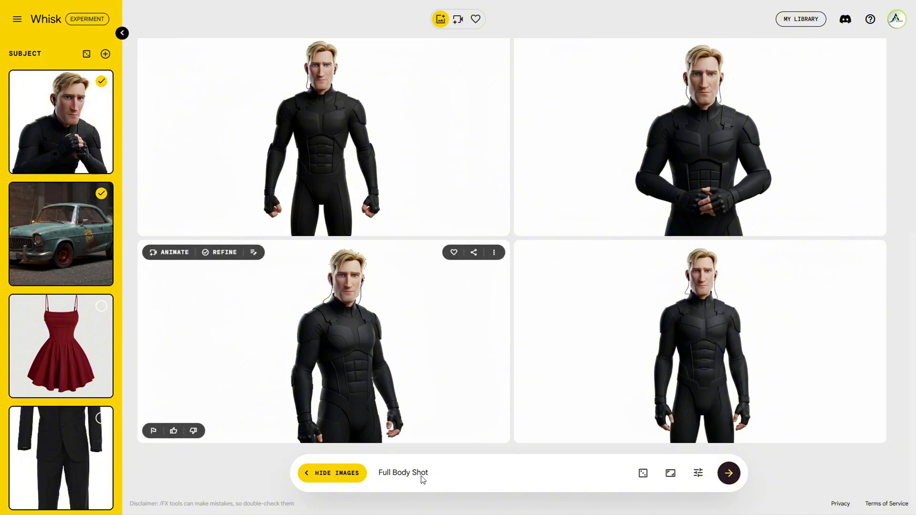
pyautogui.moveTo(422, 479); pyautogui.dragTo(371, 479)
pyautogui.write('The Man Is Drivin')
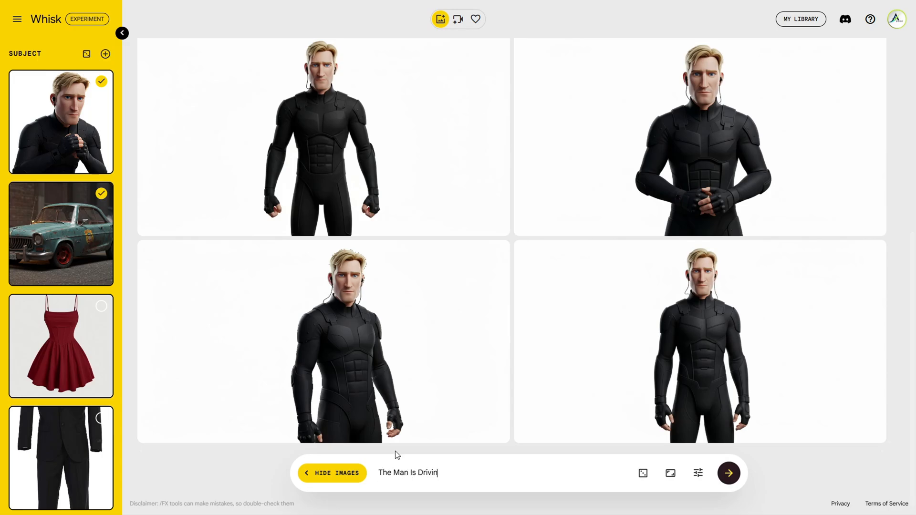
pyautogui.write('g His Car')
pyautogui.click(729, 474)
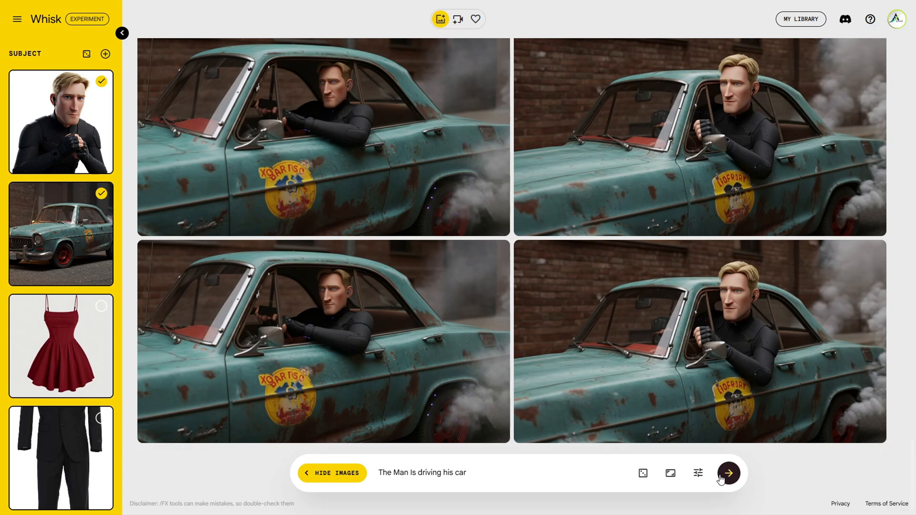
# - Select the bank building as the scene and generate images with the prompt "The Man Is in front of the bank in his car"
pyautogui.scroll(-6, 98, 312)
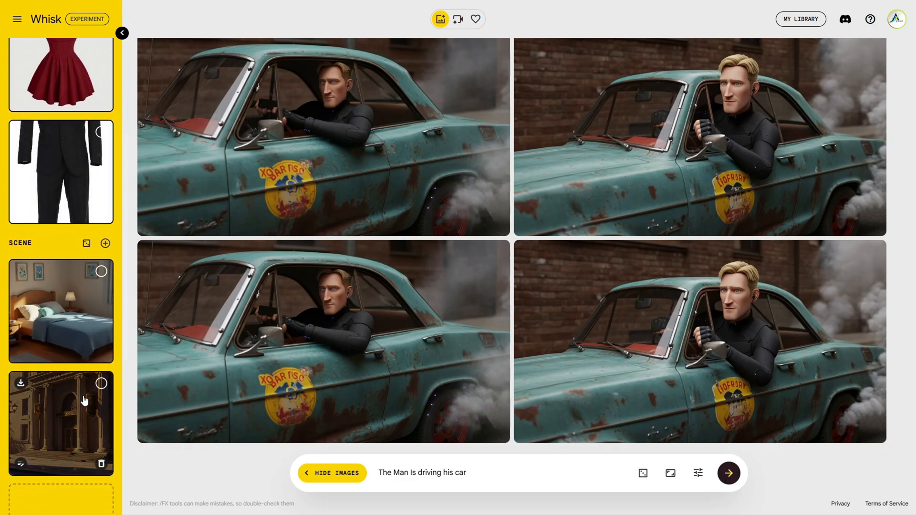
pyautogui.click(101, 383)
pyautogui.moveTo(468, 473); pyautogui.dragTo(416, 473)
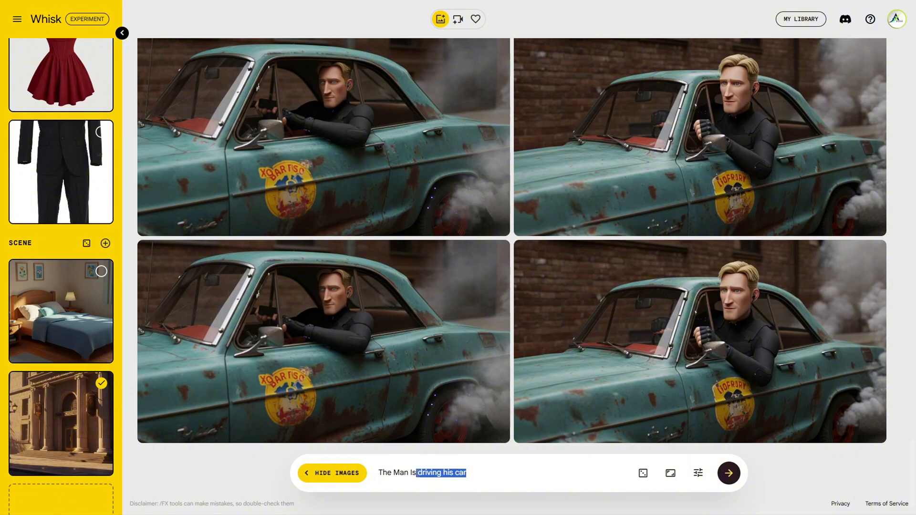
pyautogui.write('infront of the bank in his car')
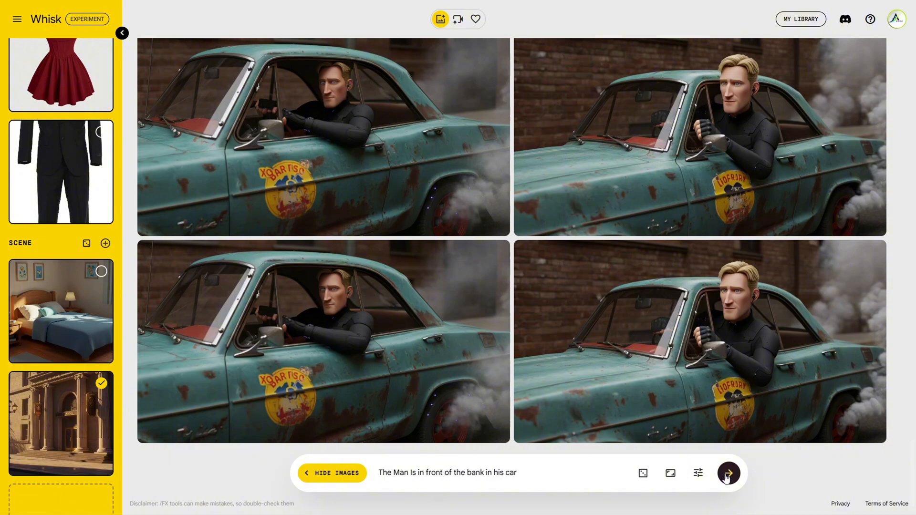
pyautogui.click(728, 474)
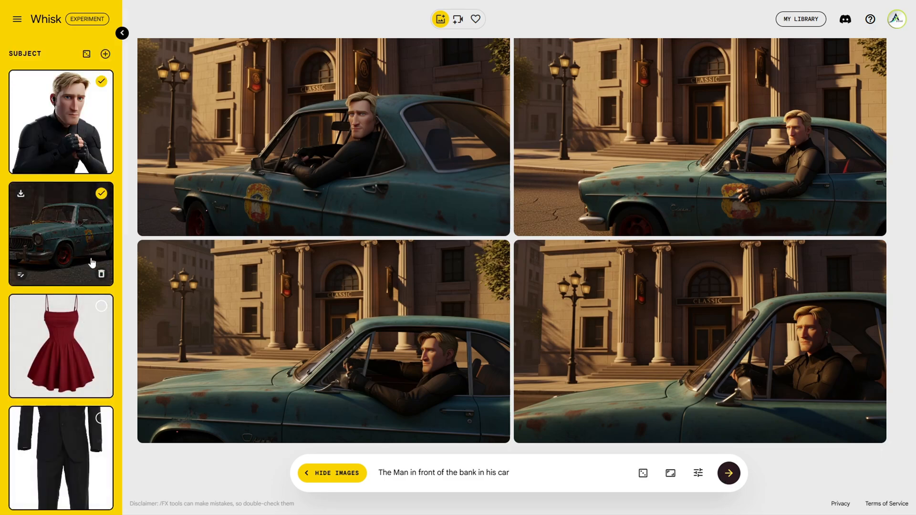
# - Deselect the car subject and generate images with the prompt "The Man is Wearing Pajamas"
pyautogui.click(91, 260)
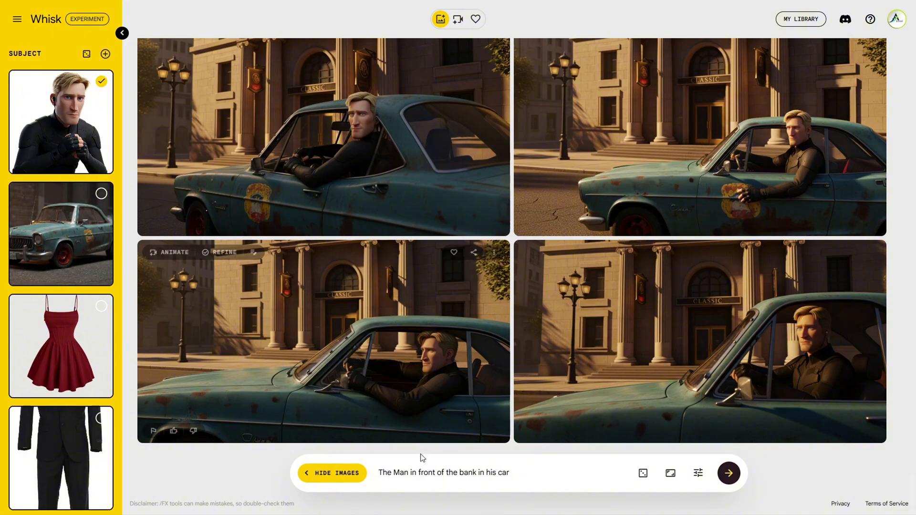
pyautogui.moveTo(525, 473); pyautogui.dragTo(412, 477)
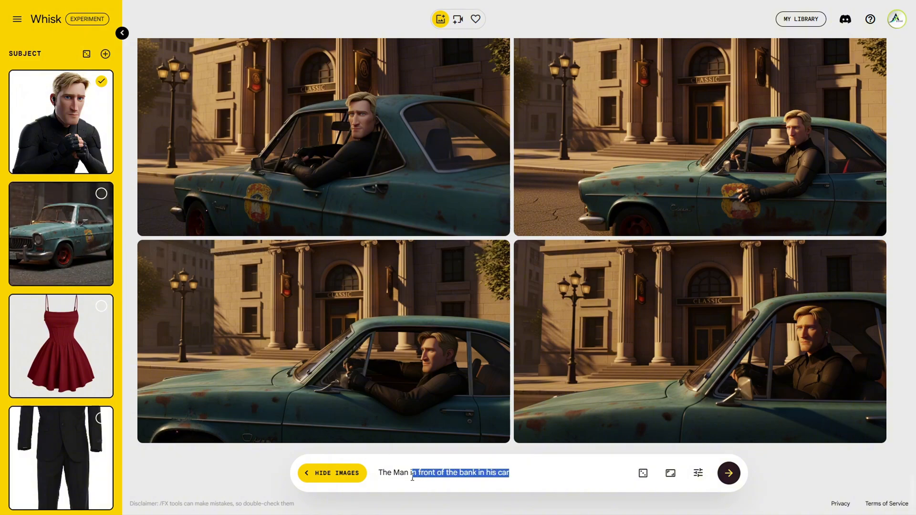
pyautogui.write('s wearing pajamas')
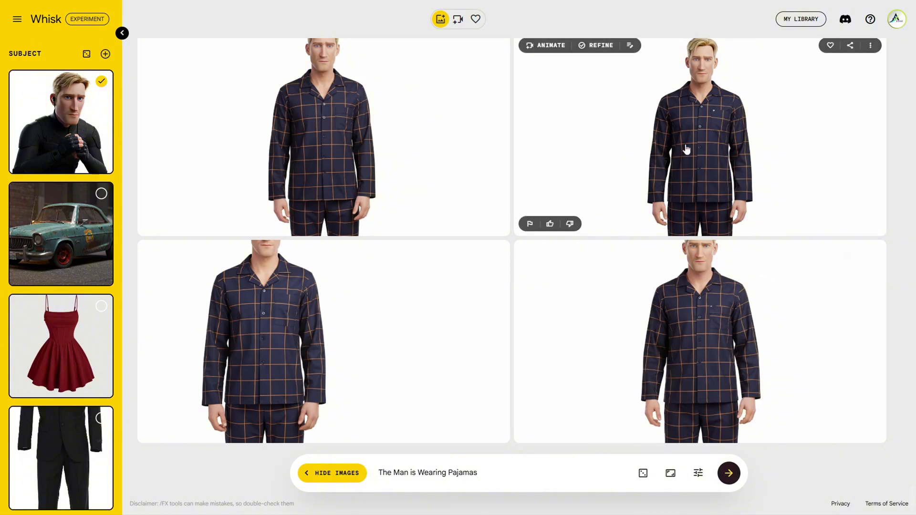
# - Add the generated pajamas image showing the man's whole head to the Subject section as a selected reference
pyautogui.moveTo(685, 210); pyautogui.dragTo(74, 460)
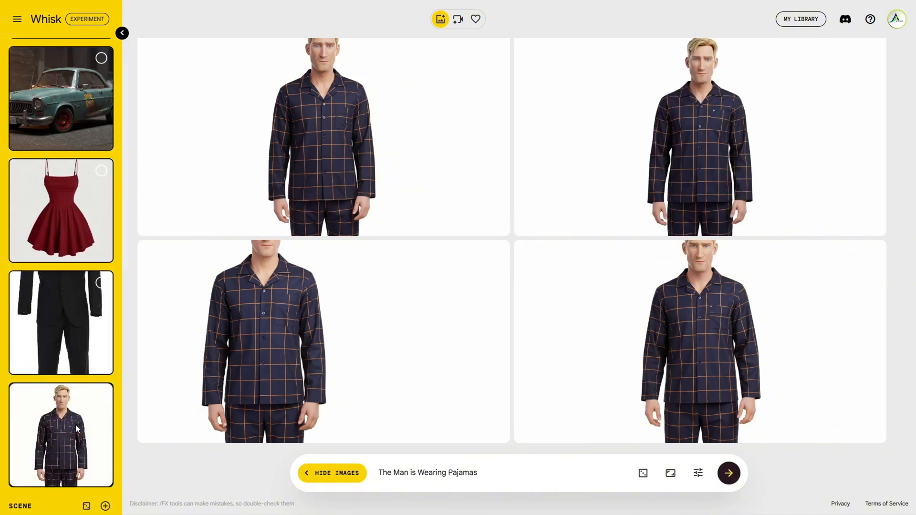
pyautogui.scroll(1, 82, 256)
pyautogui.scroll(-8, 86, 334)
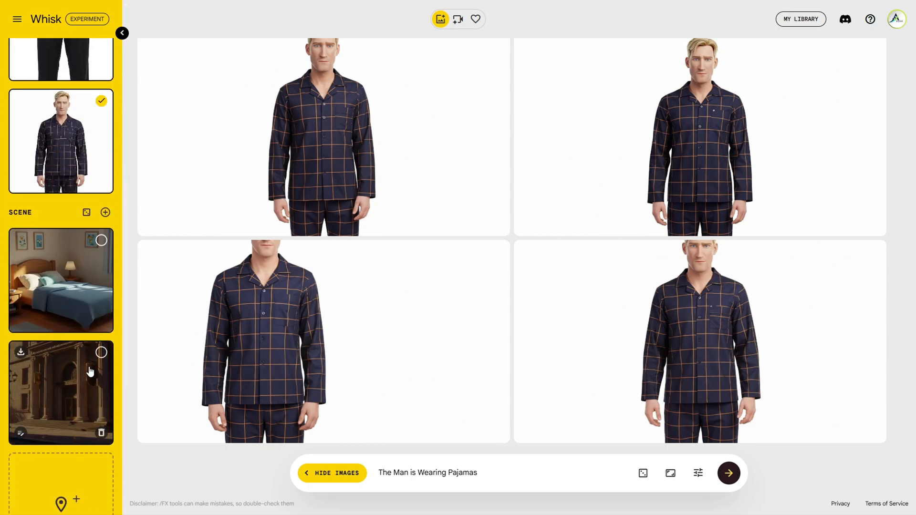
# - Select the bedroom as the scene and generate images with the prompt "The Man is Sleeping In His Bed"
pyautogui.click(79, 277)
pyautogui.moveTo(417, 473); pyautogui.dragTo(477, 473)
pyautogui.write('Sleeping In His Bed')
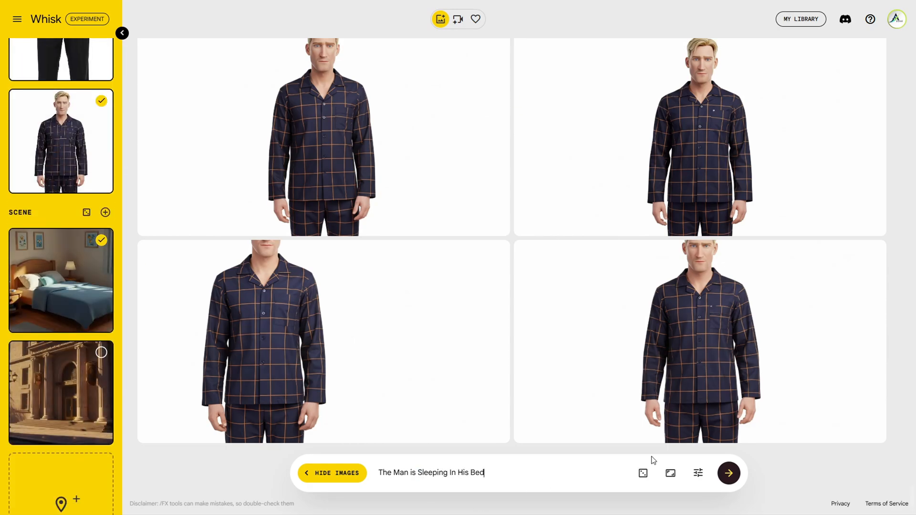
pyautogui.click(725, 475)
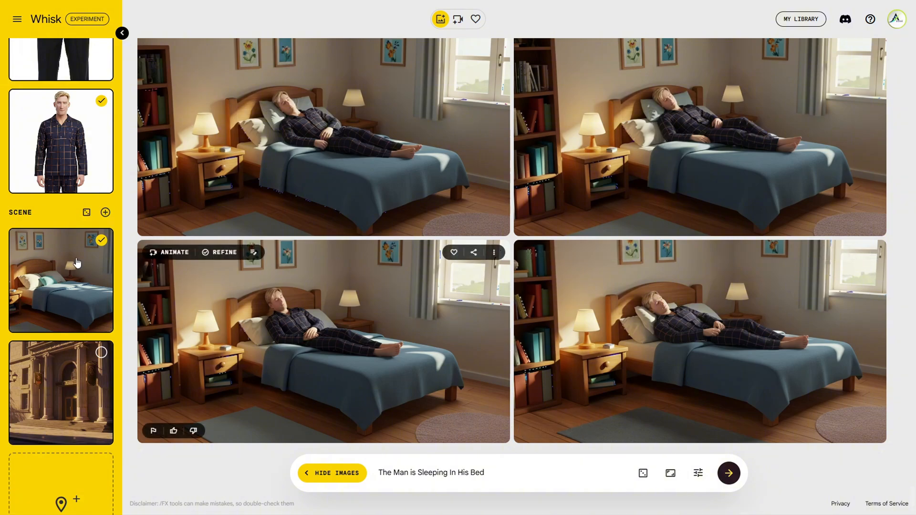
# - Deselect the bedroom scene and the man in pajamas, and reselect the man in black as the subject
pyautogui.click(91, 283)
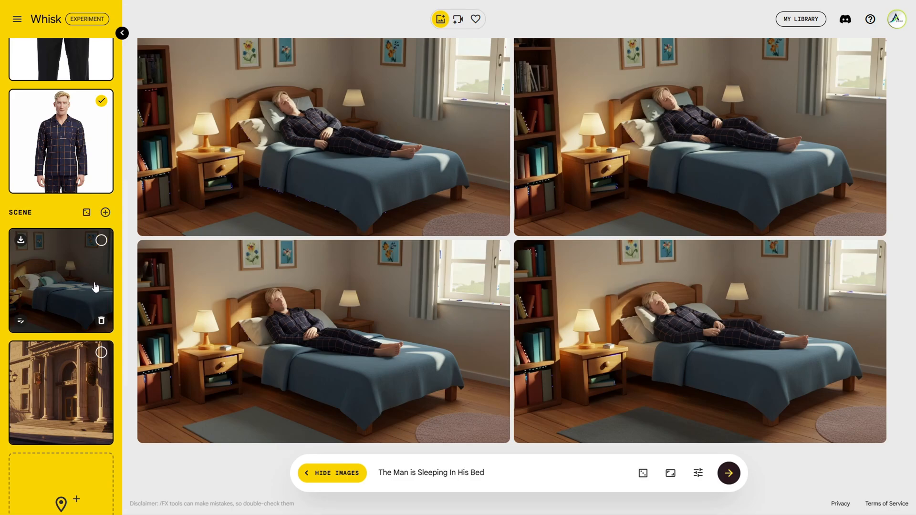
pyautogui.scroll(6, 95, 286)
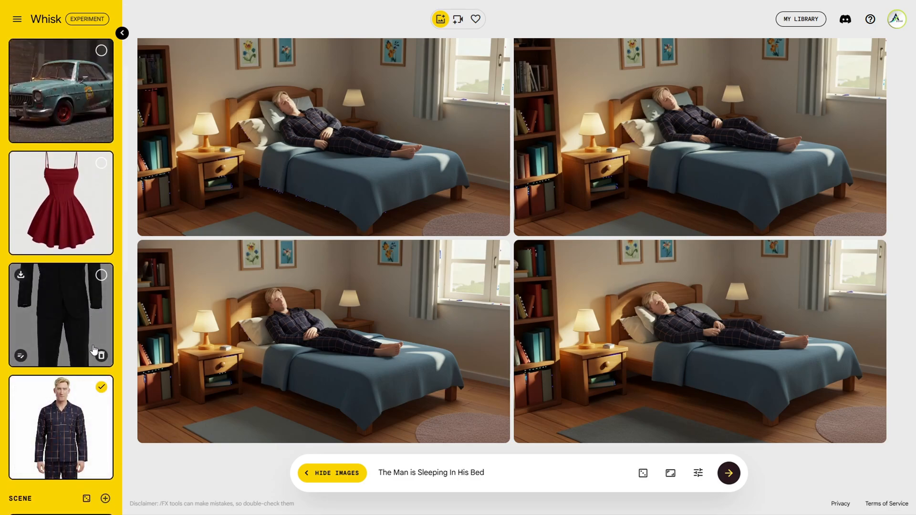
pyautogui.click(82, 424)
pyautogui.scroll(2, 82, 424)
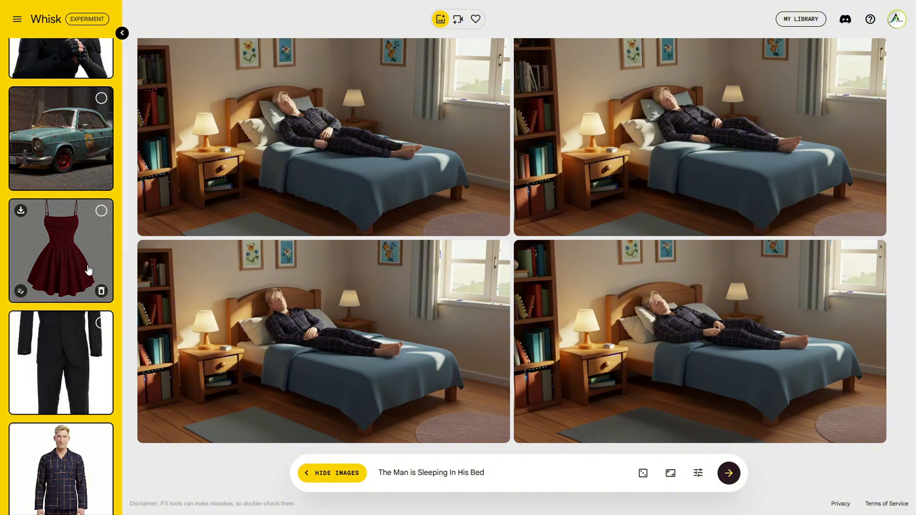
pyautogui.scroll(4, 88, 270)
pyautogui.click(101, 81)
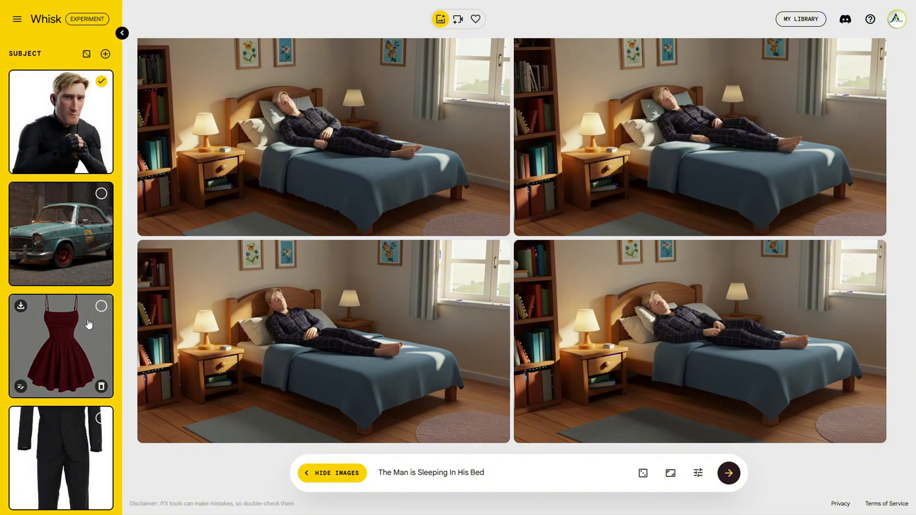
# - Add the red dress to the selected subjects and generate images with the prompt "The Man is Wearing a dress"
pyautogui.click(101, 306)
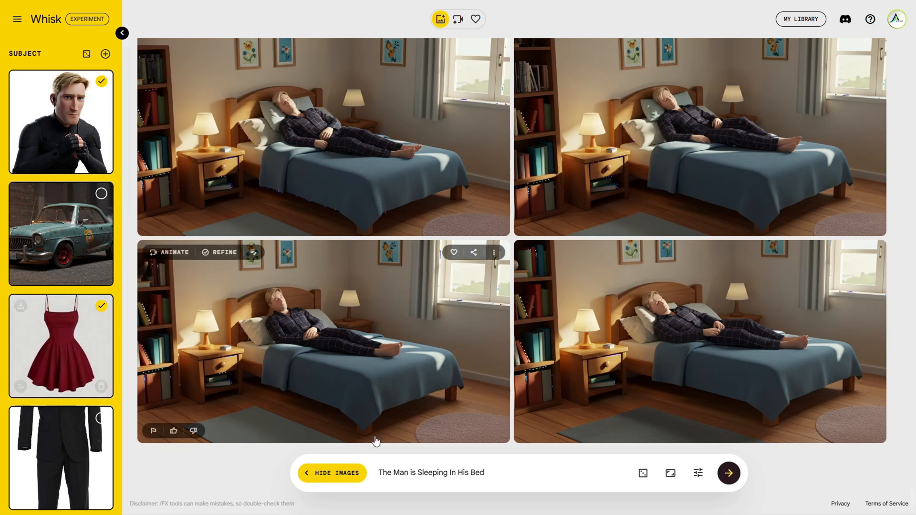
pyautogui.moveTo(499, 472); pyautogui.dragTo(418, 473)
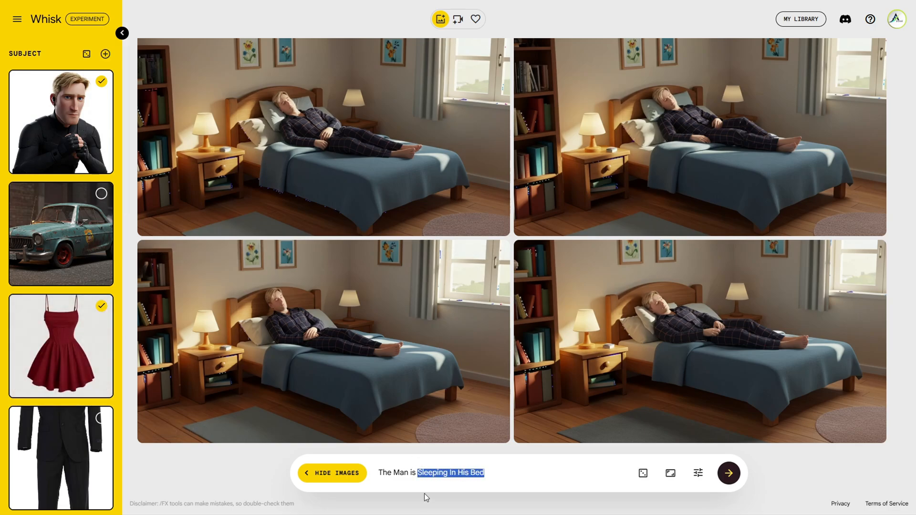
pyautogui.write('Wearing a dress')
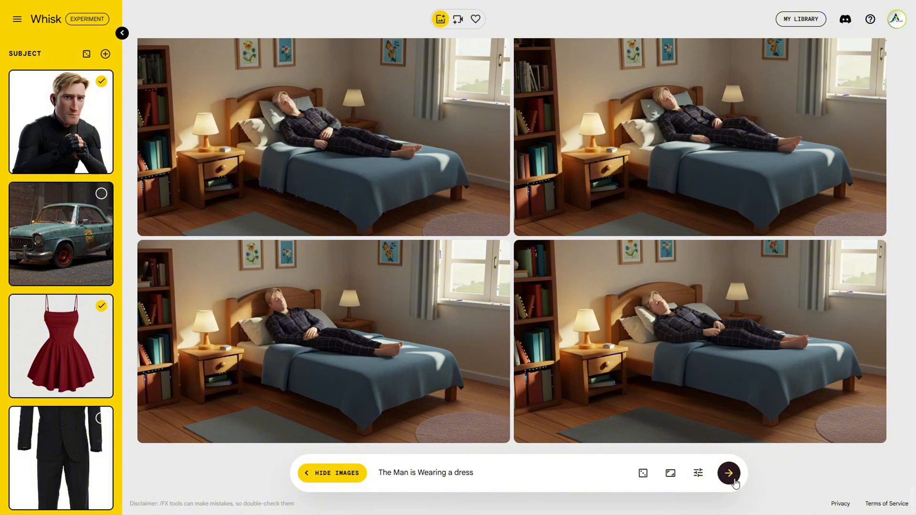
pyautogui.click(730, 474)
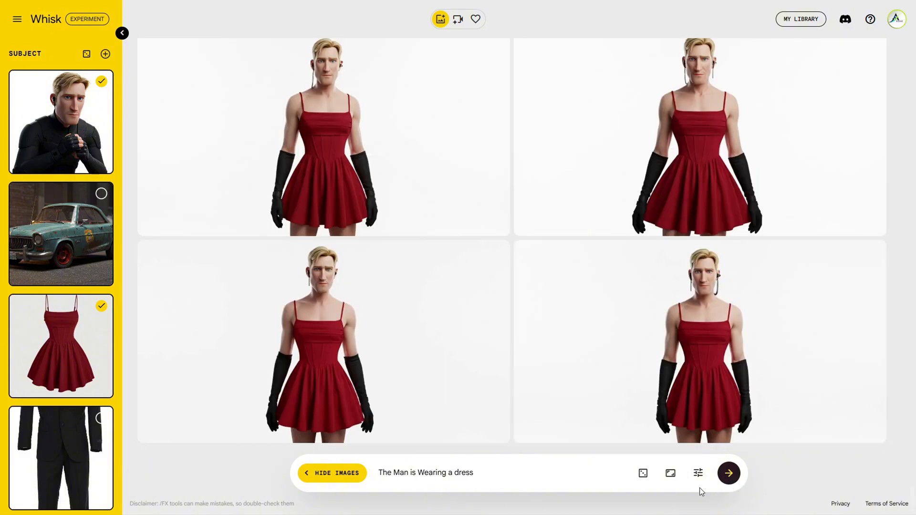
# - Replace the red dress with the black suit as the selected outfit and generate images with the prompt "The Man is Wearing a Tuxedo"
pyautogui.click(102, 418)
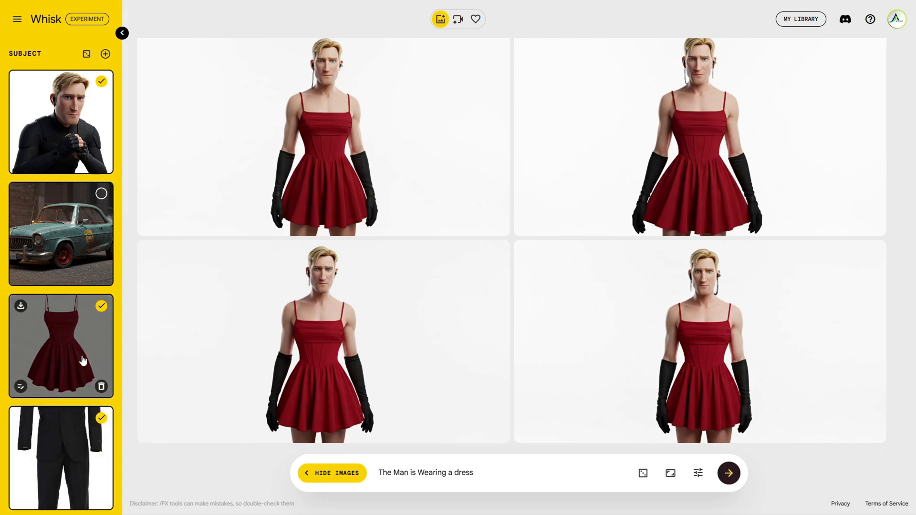
pyautogui.click(101, 306)
pyautogui.click(726, 477)
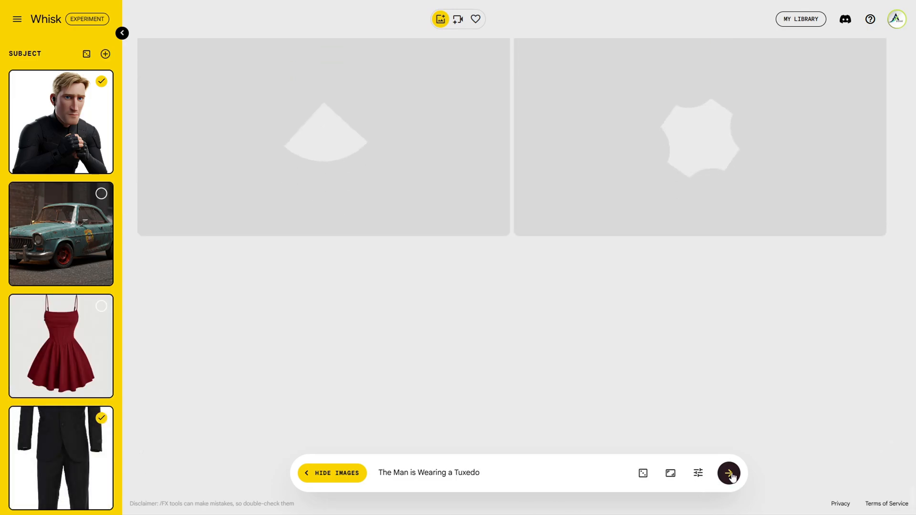